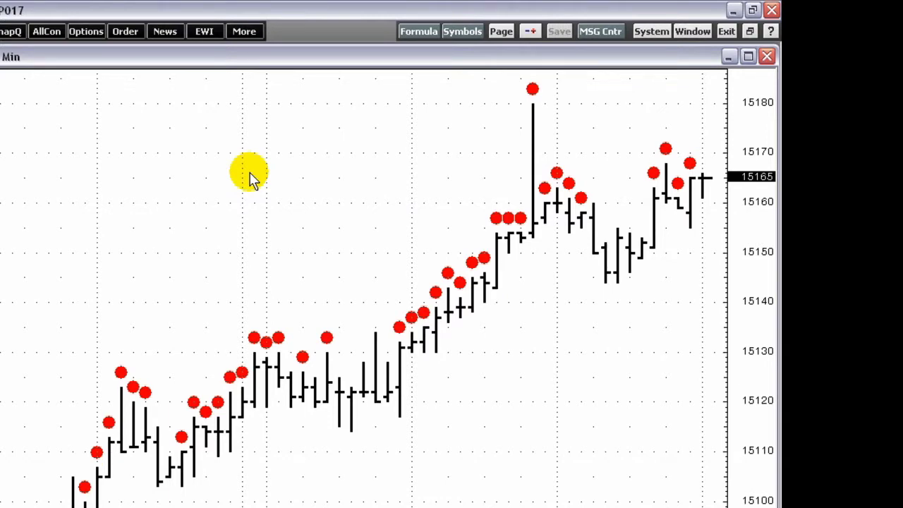
Open the Condition Alerts grid from the Alert menu and place it in the current page
{"action": "right_click", "coordinate": [469, 260]}
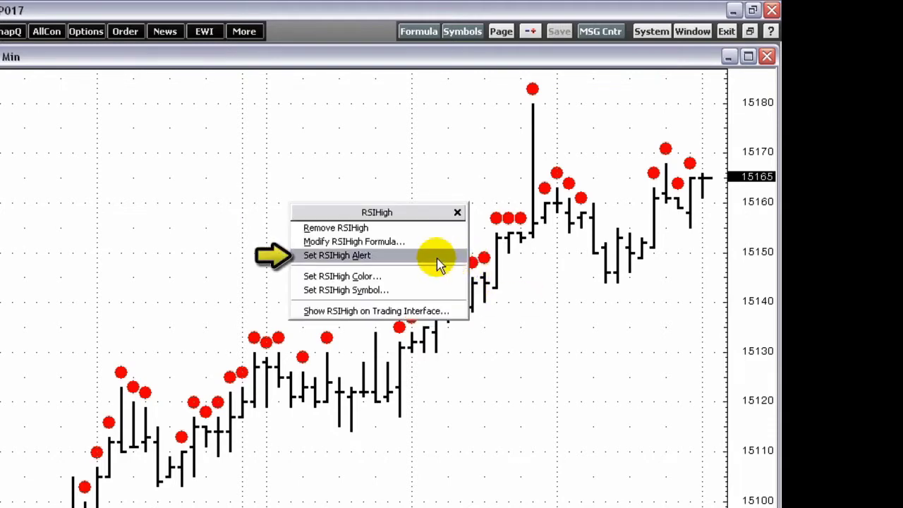
{"action": "left_click", "coordinate": [478, 256]}
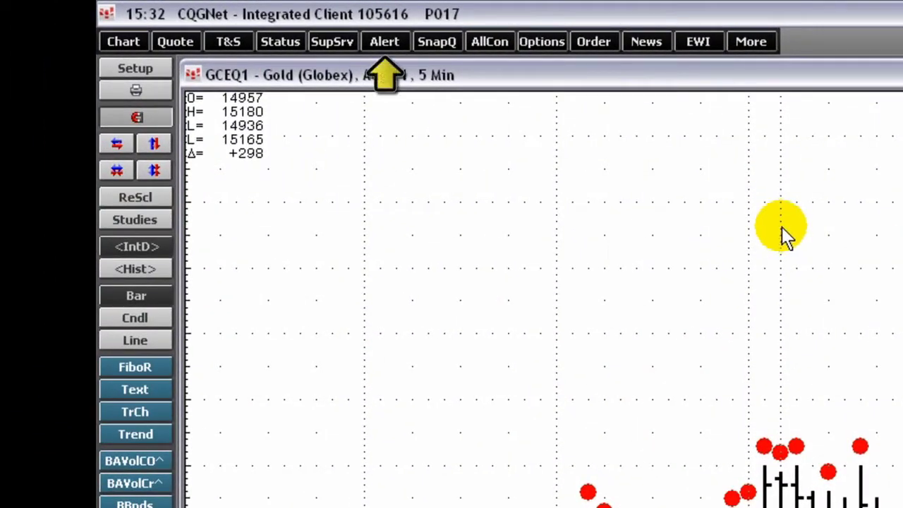
{"action": "left_click", "coordinate": [389, 41]}
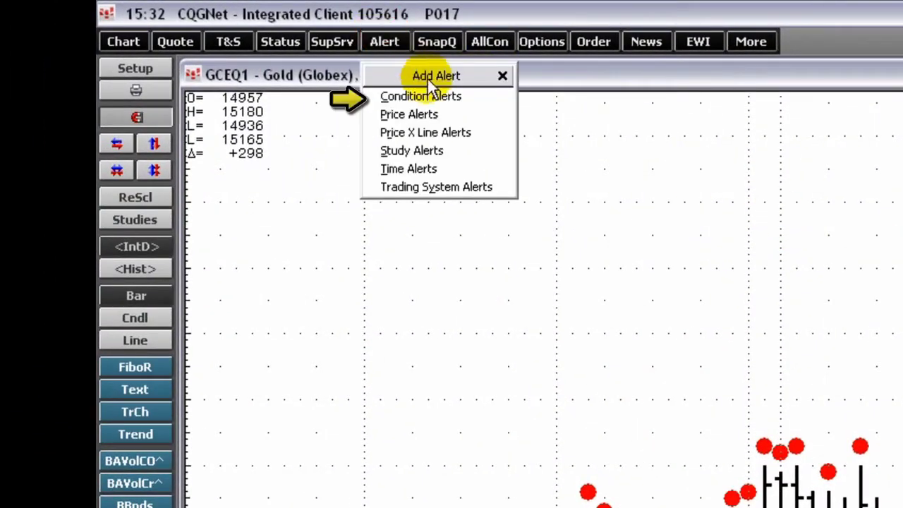
{"action": "left_click", "coordinate": [421, 99]}
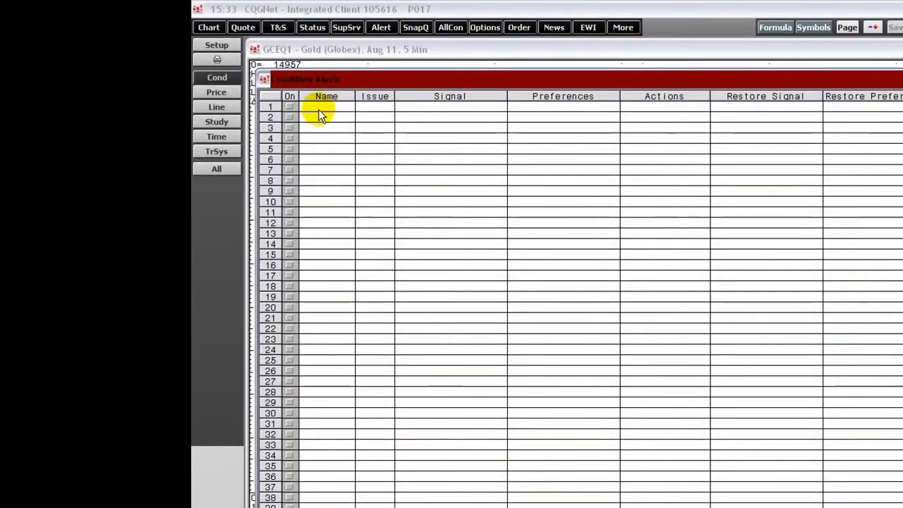
{"action": "left_click", "coordinate": [271, 80]}
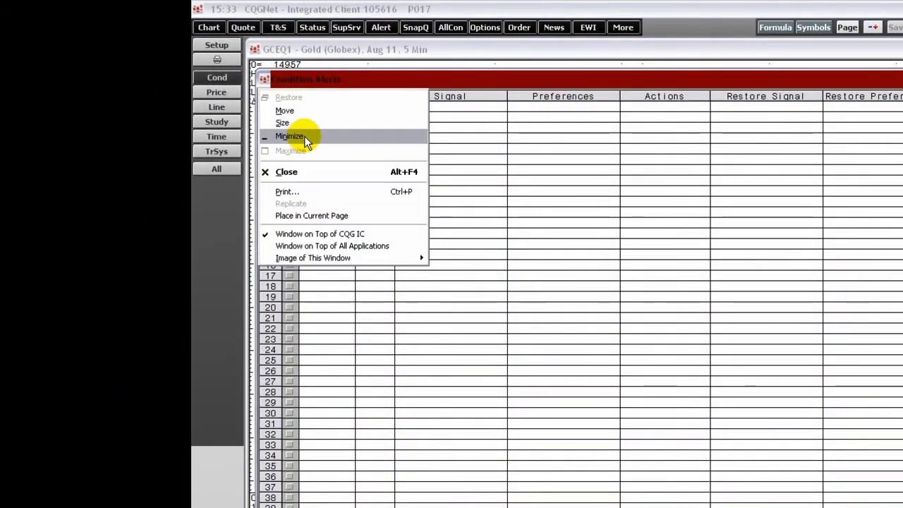
{"action": "left_click", "coordinate": [314, 215]}
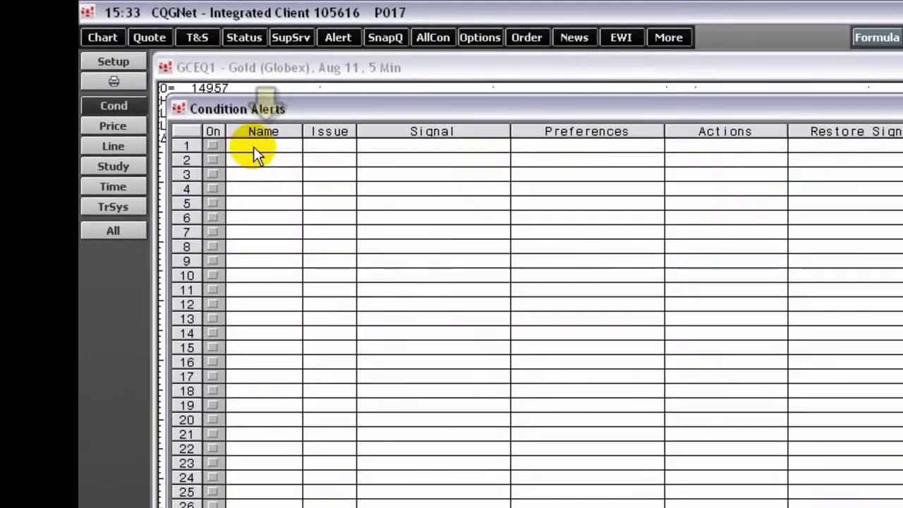
Fill row 1 with the name Gold and the issue GCEQ1
{"action": "left_click", "coordinate": [256, 144]}
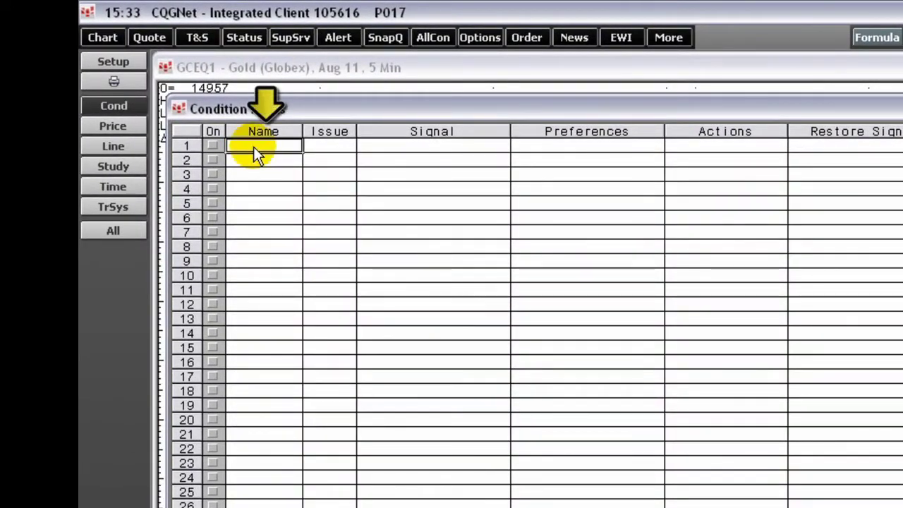
{"action": "type", "text": "Go"}
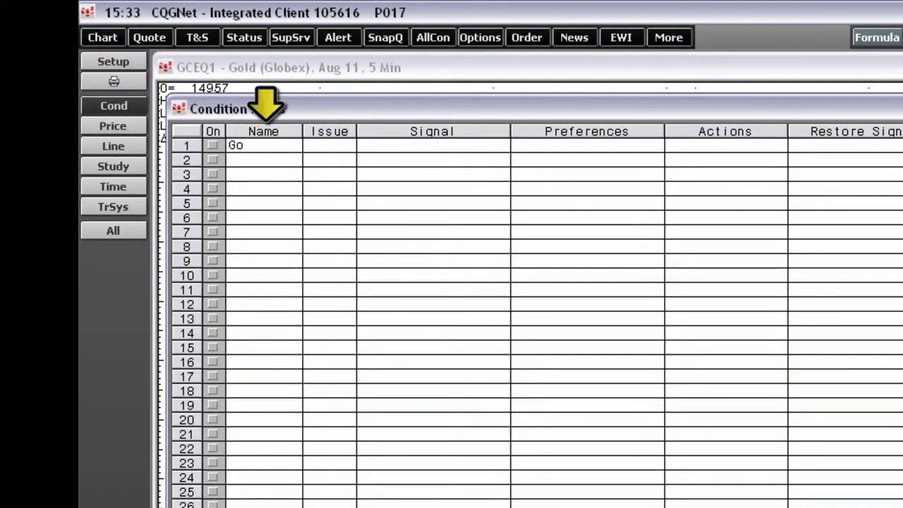
{"action": "type", "text": "ld"}
{"action": "key", "text": "Tab"}
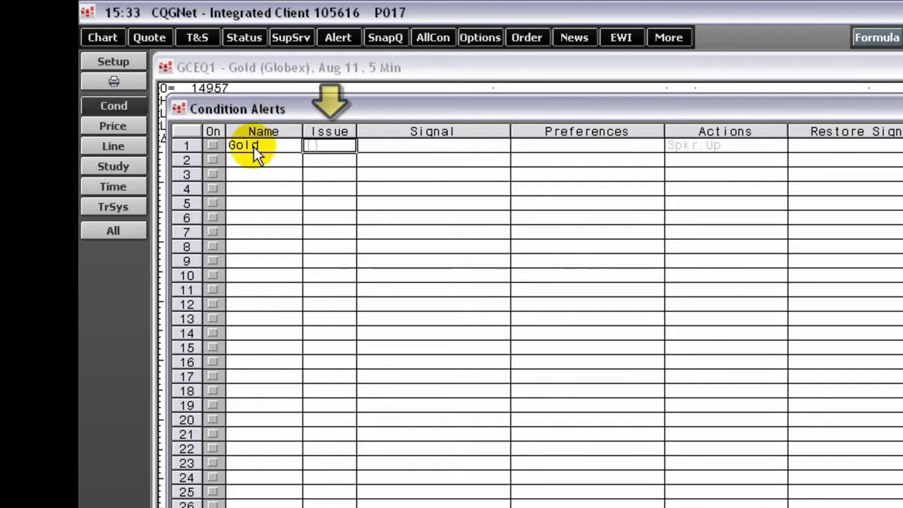
{"action": "type", "text": "GCE"}
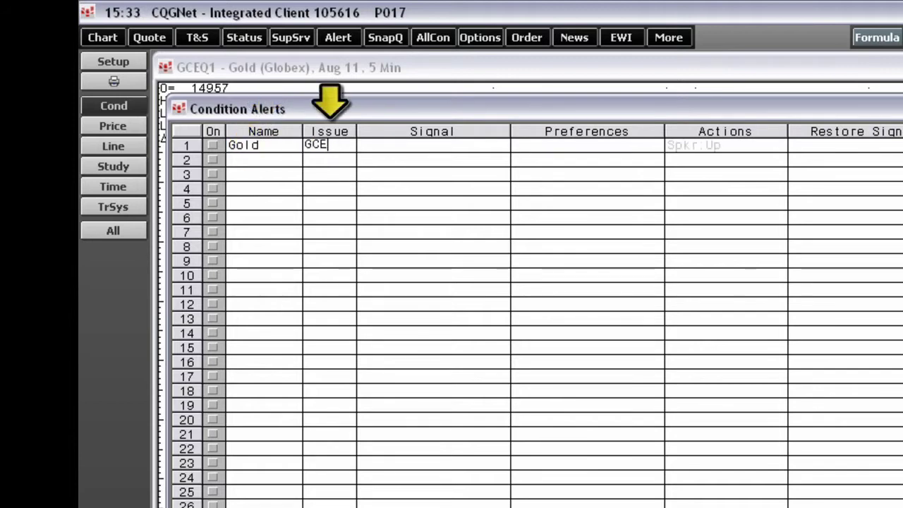
{"action": "type", "text": "Q1"}
{"action": "key", "text": "Tab"}
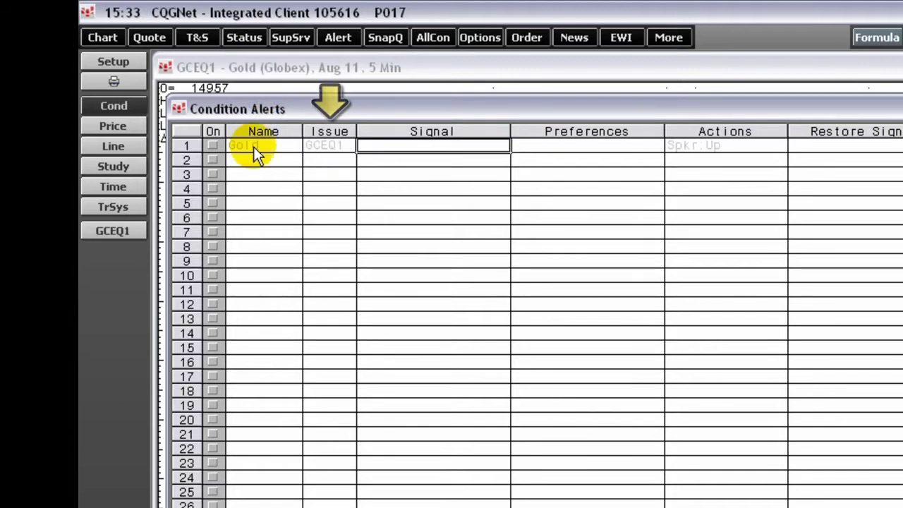
Insert RSIHigh through Set Signal as the Gold alert's triggering signal
{"action": "right_click", "coordinate": [427, 142]}
{"action": "left_click", "coordinate": [409, 150]}
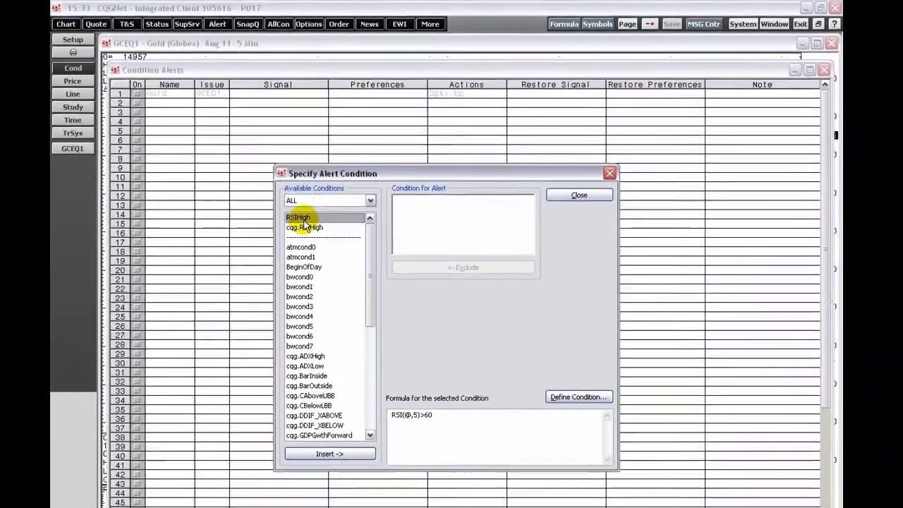
{"action": "left_click", "coordinate": [467, 340]}
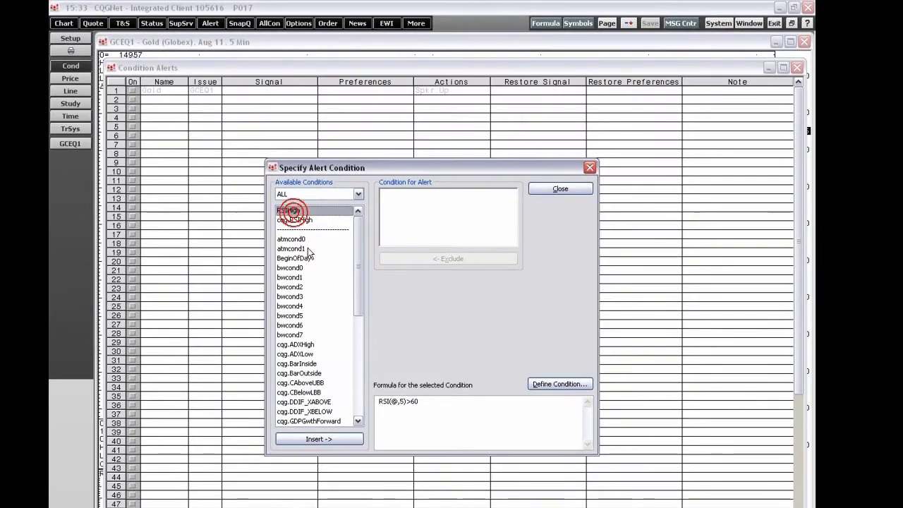
{"action": "left_click", "coordinate": [318, 438]}
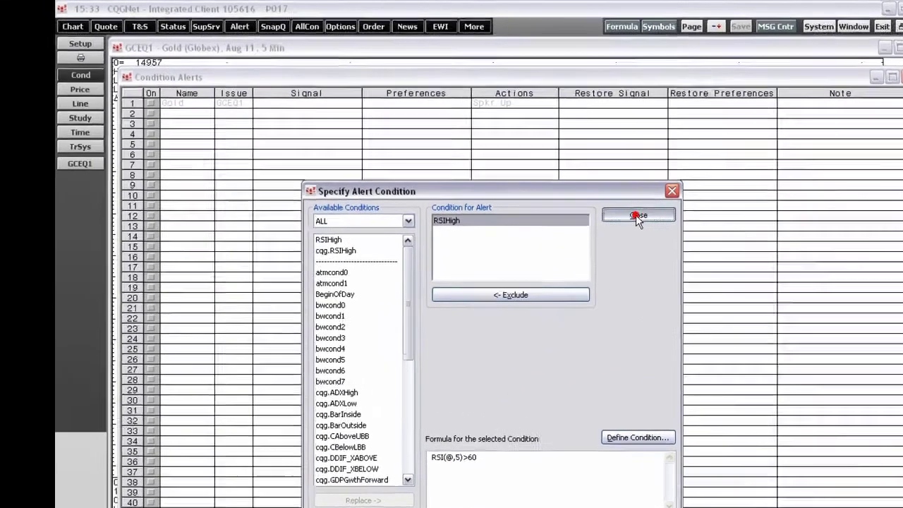
{"action": "left_click", "coordinate": [558, 189]}
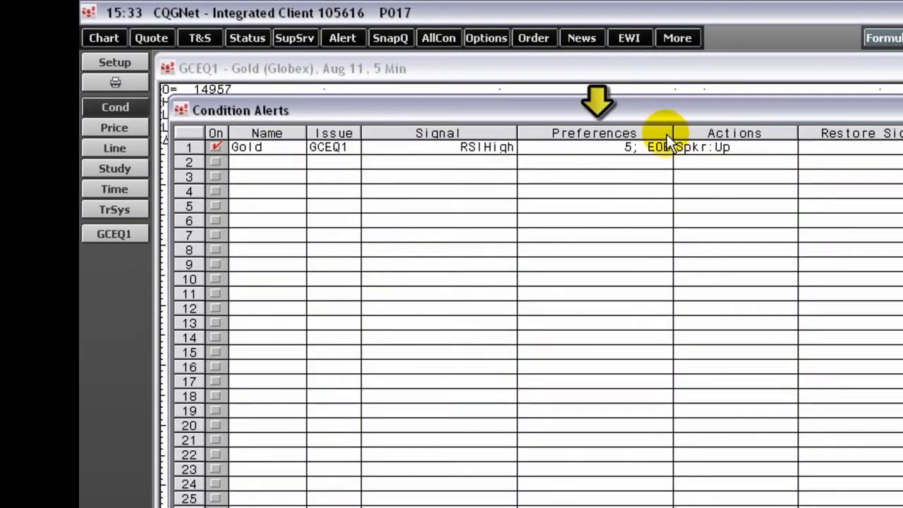
{"action": "right_click", "coordinate": [649, 149]}
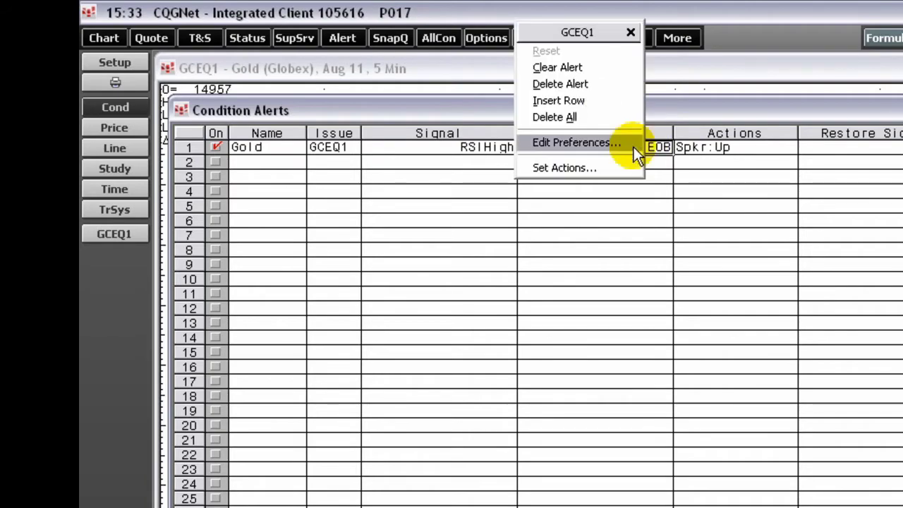
{"action": "left_click", "coordinate": [634, 146]}
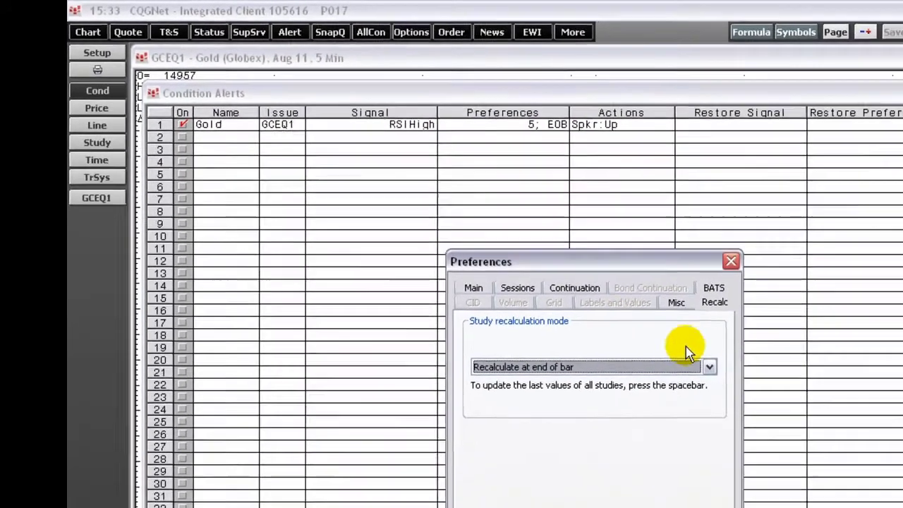
{"action": "left_click", "coordinate": [709, 367]}
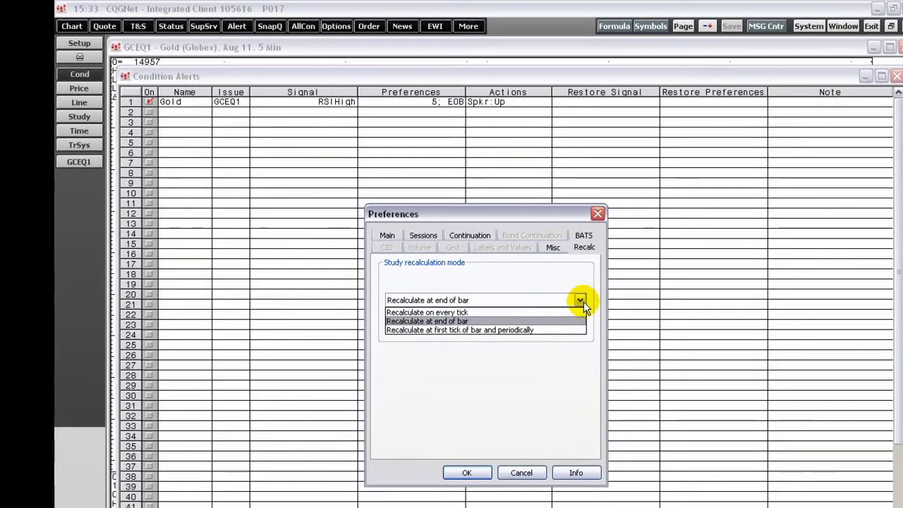
{"action": "left_click", "coordinate": [582, 302]}
{"action": "left_click", "coordinate": [467, 473]}
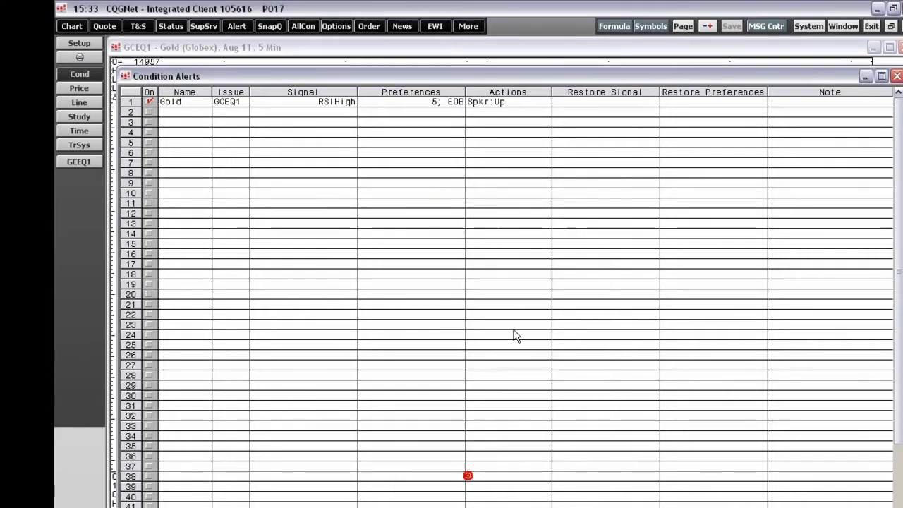
{"action": "left_click", "coordinate": [500, 103]}
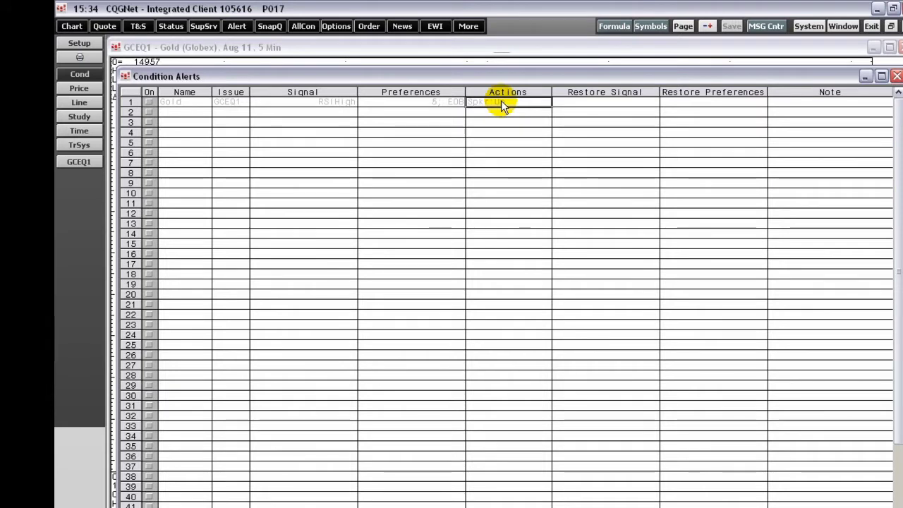
Open the RSIHigh alert's Actions dialog and choose the spreader trading account for the order
{"action": "left_click", "coordinate": [501, 101]}
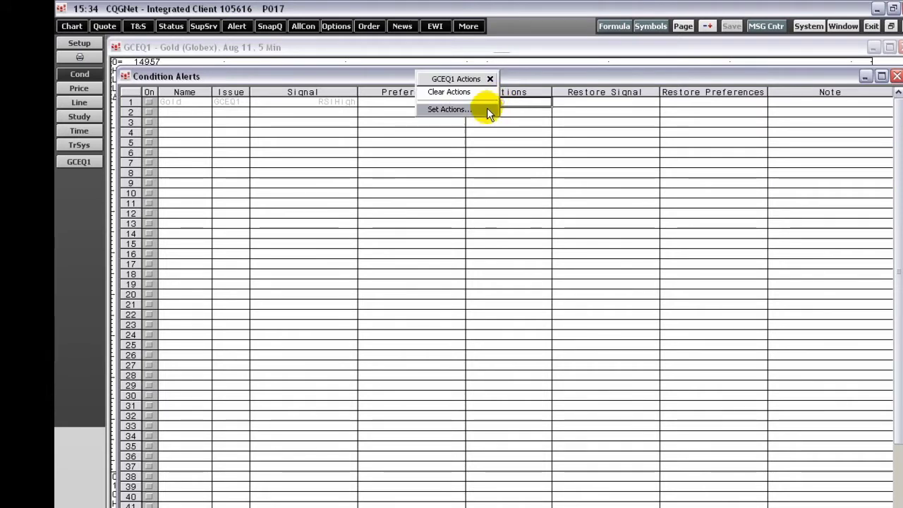
{"action": "left_click", "coordinate": [487, 107]}
{"action": "left_click", "coordinate": [330, 57]}
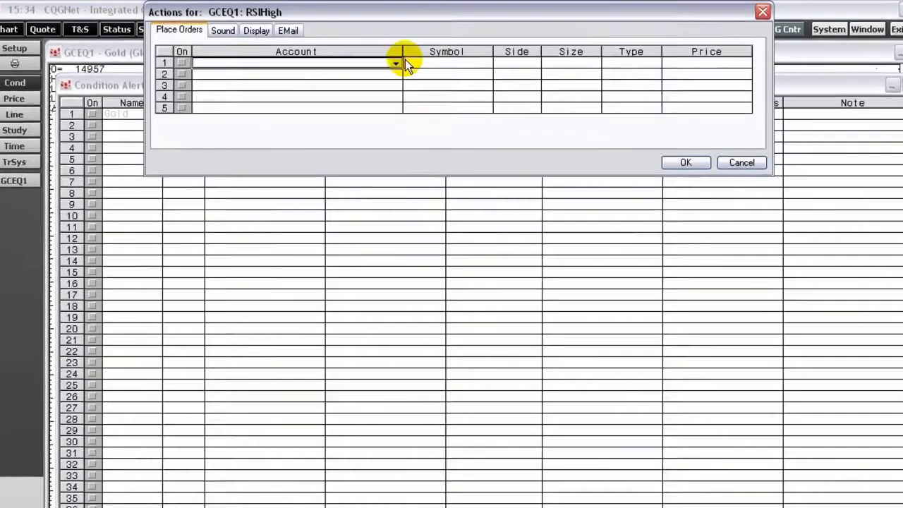
{"action": "left_click", "coordinate": [421, 57]}
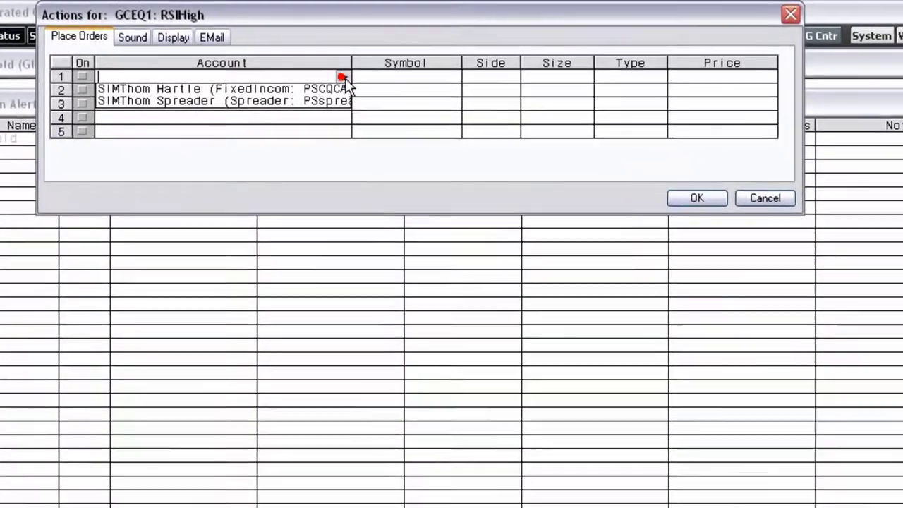
{"action": "left_click", "coordinate": [323, 101]}
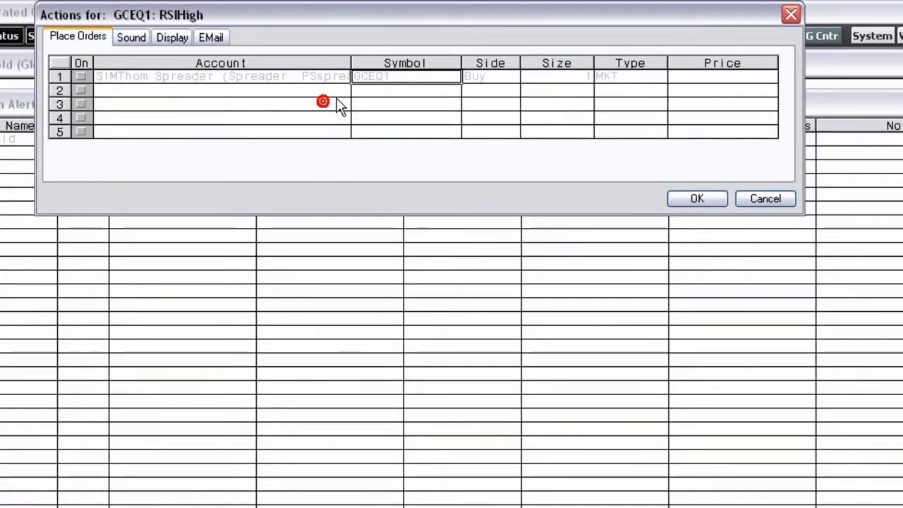
{"action": "left_click", "coordinate": [431, 85]}
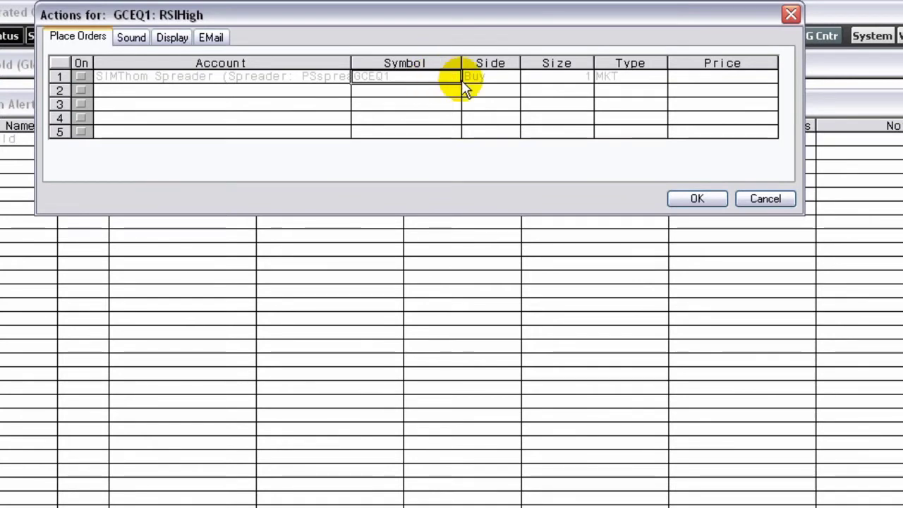
Keep the order as Buy MKT with order placement left off, and view the Sound settings
{"action": "left_click", "coordinate": [502, 79]}
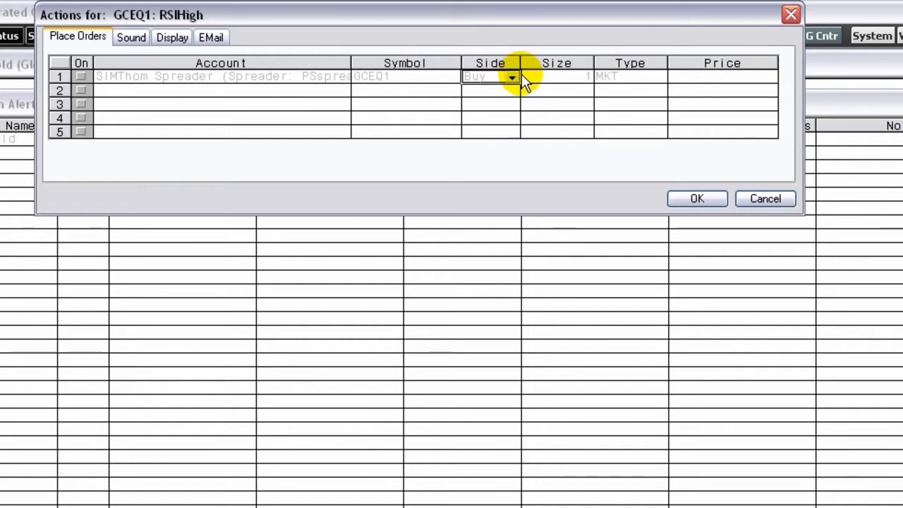
{"action": "left_click", "coordinate": [510, 75]}
{"action": "left_click", "coordinate": [493, 88]}
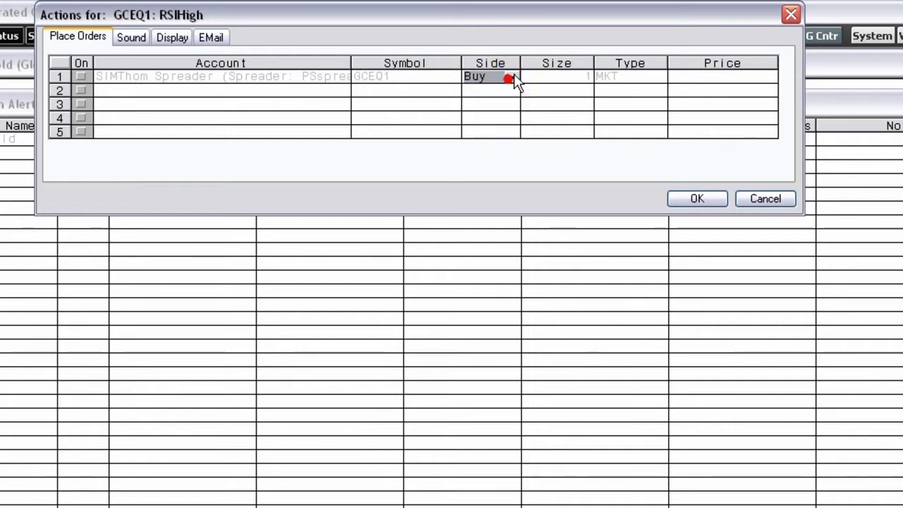
{"action": "left_click", "coordinate": [582, 78]}
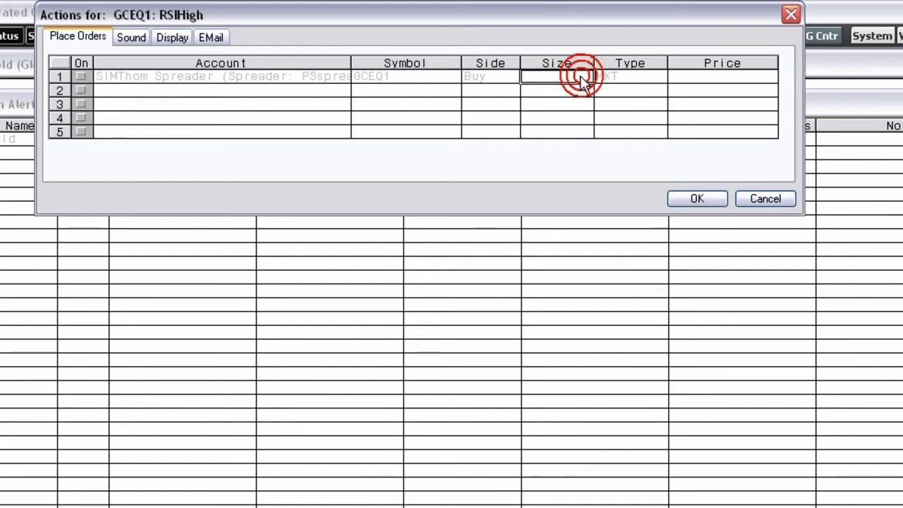
{"action": "left_click", "coordinate": [649, 78]}
{"action": "left_click", "coordinate": [658, 75]}
{"action": "left_click", "coordinate": [658, 76]}
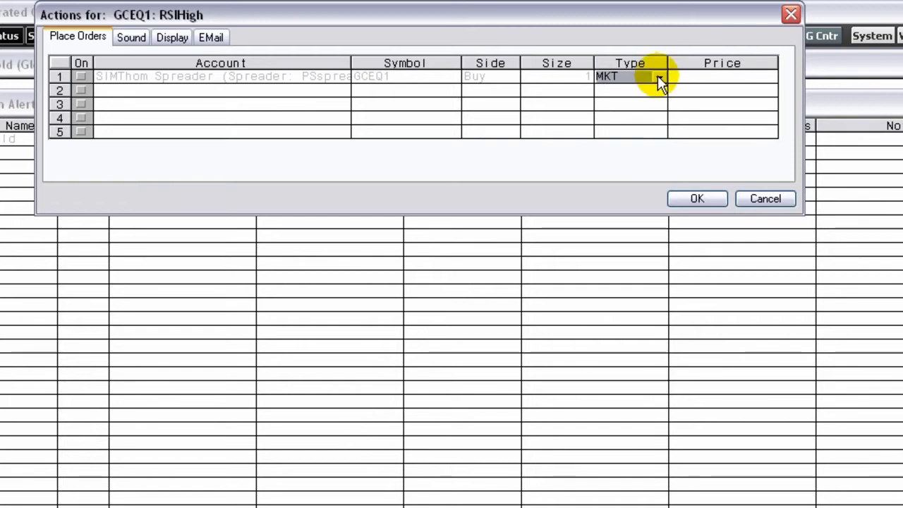
{"action": "left_click", "coordinate": [81, 76]}
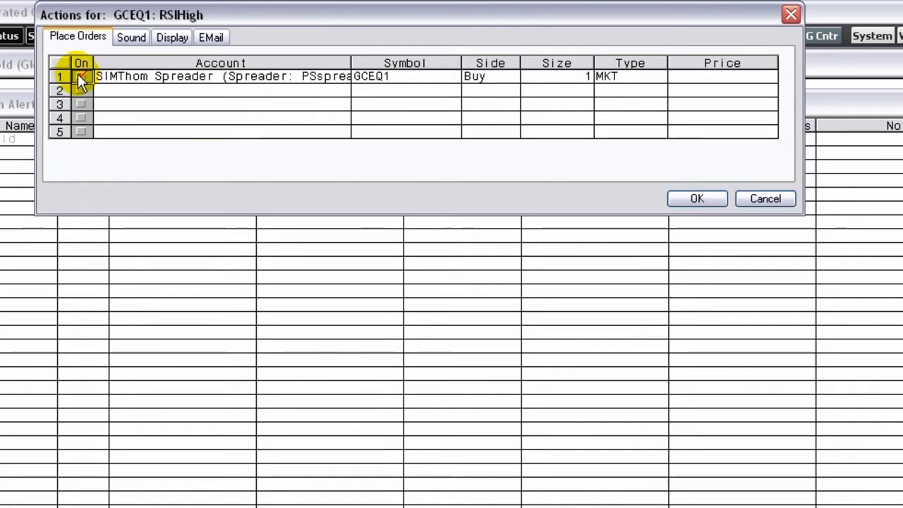
{"action": "left_click", "coordinate": [79, 75]}
{"action": "left_click", "coordinate": [143, 37]}
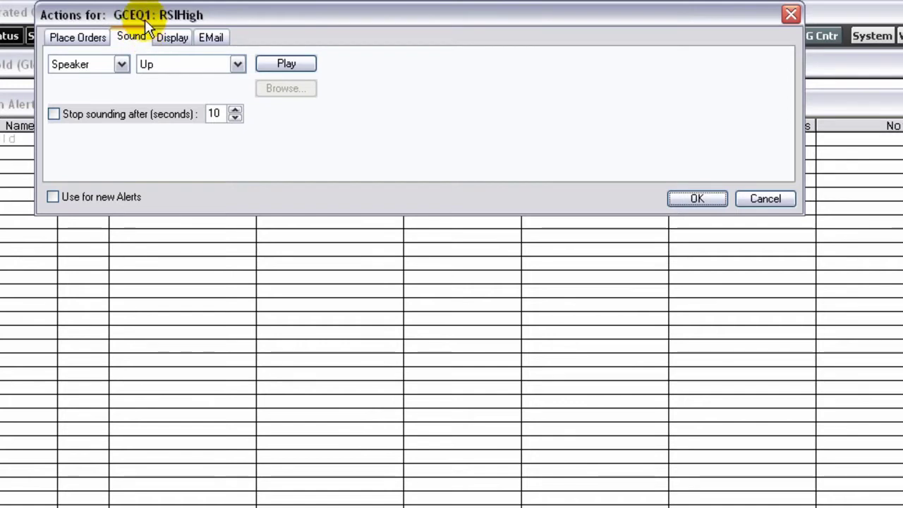
Keep the Up sound with 'Stop sounding after (seconds)' unticked, then view the Display options
{"action": "left_click", "coordinate": [238, 64]}
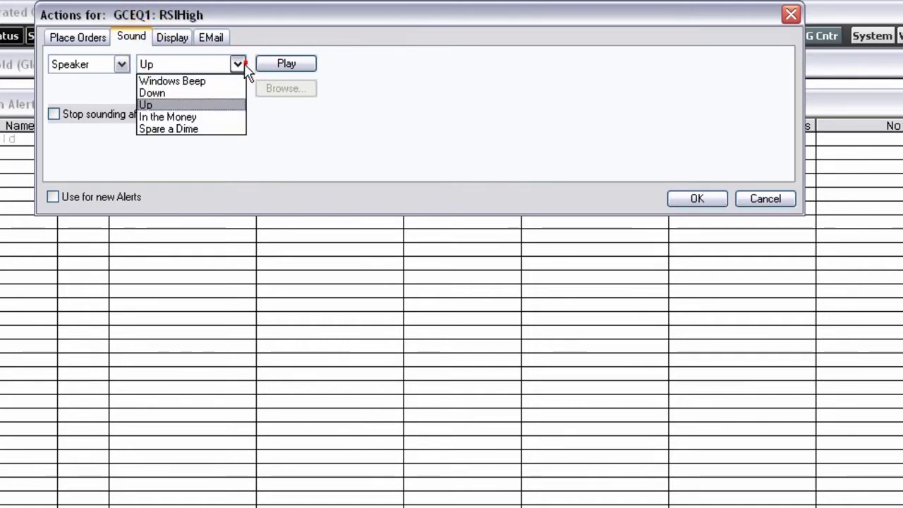
{"action": "left_click", "coordinate": [239, 64]}
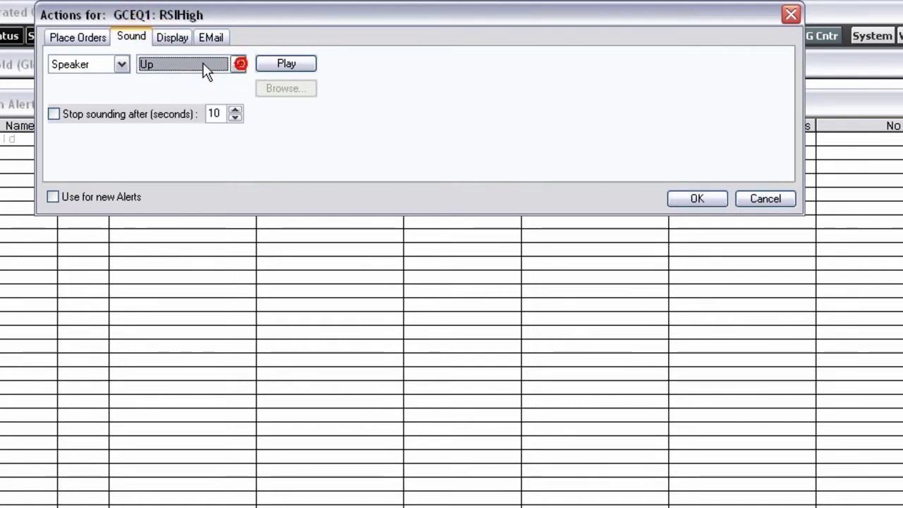
{"action": "left_click", "coordinate": [60, 118]}
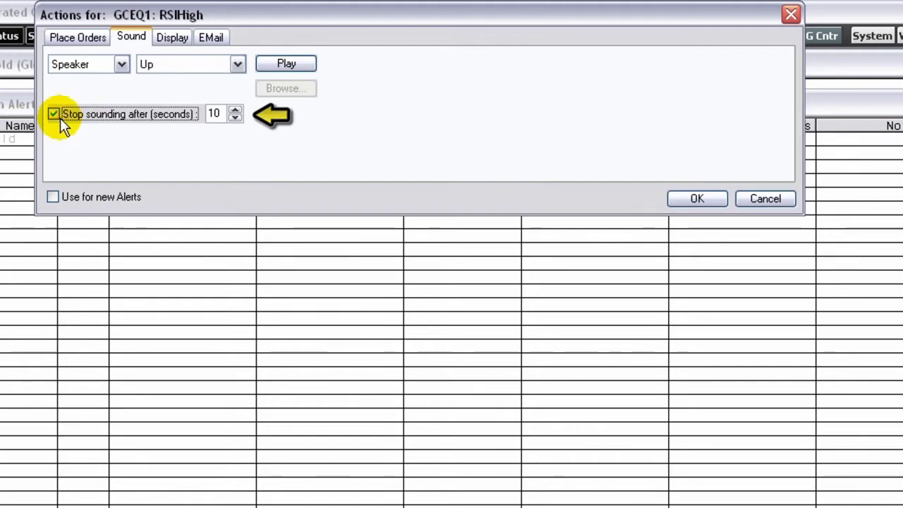
{"action": "left_click", "coordinate": [59, 118]}
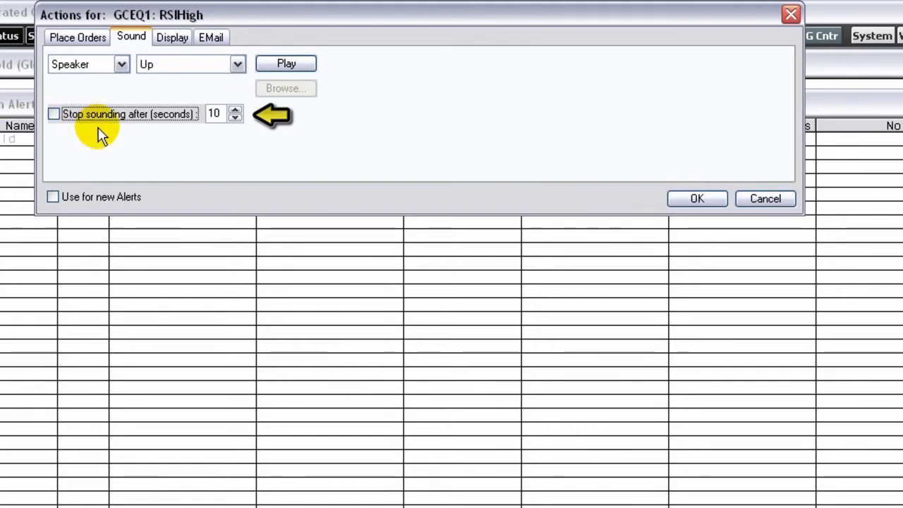
{"action": "left_click", "coordinate": [177, 38]}
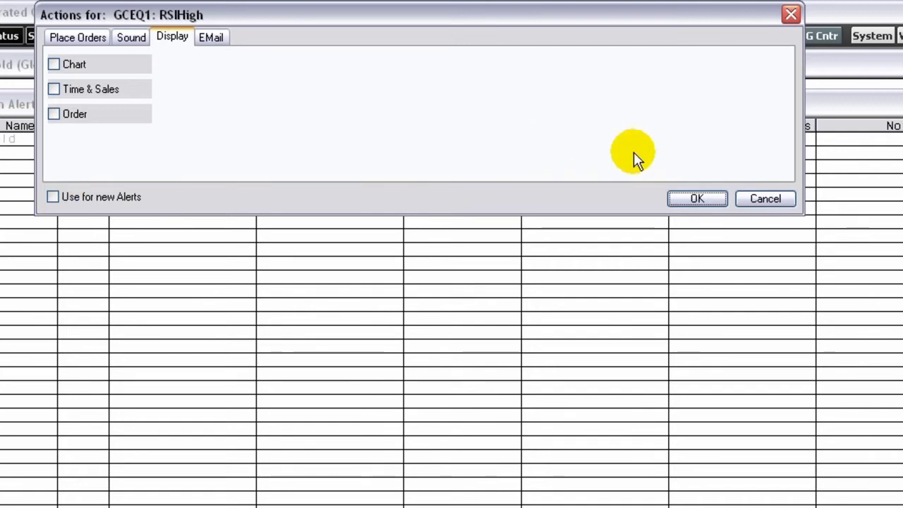
Review the EMail options with Send EMail left off, and accept the actions with OK
{"action": "left_click", "coordinate": [225, 38]}
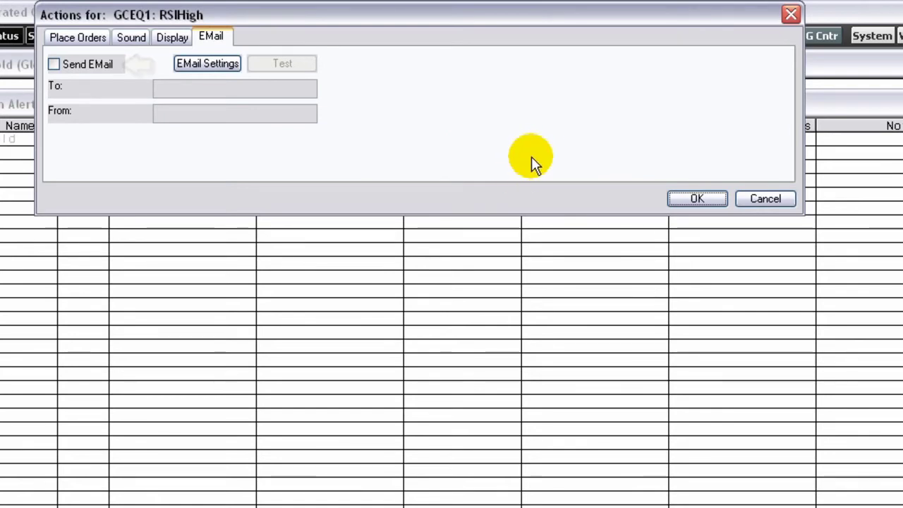
{"action": "left_click", "coordinate": [697, 199]}
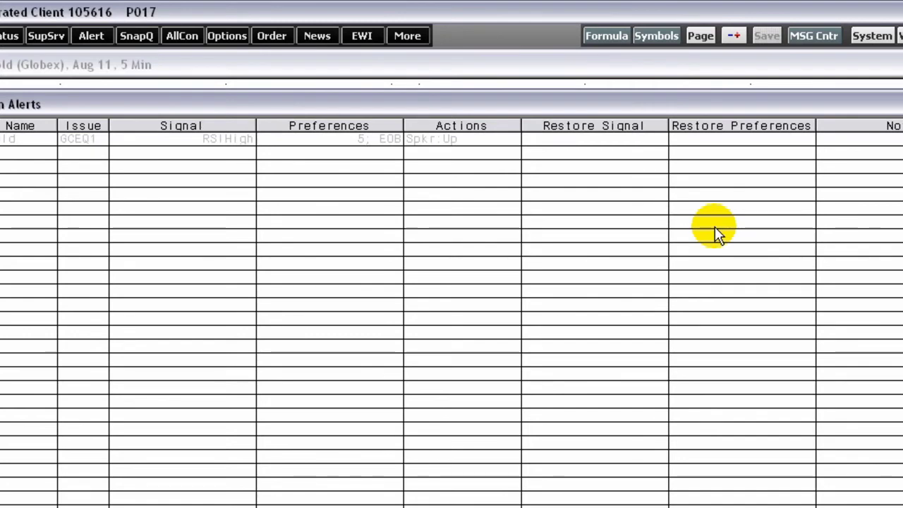
Insert RSIReverse through Set Signal as the Gold alert's restore signal
{"action": "left_click", "coordinate": [582, 139]}
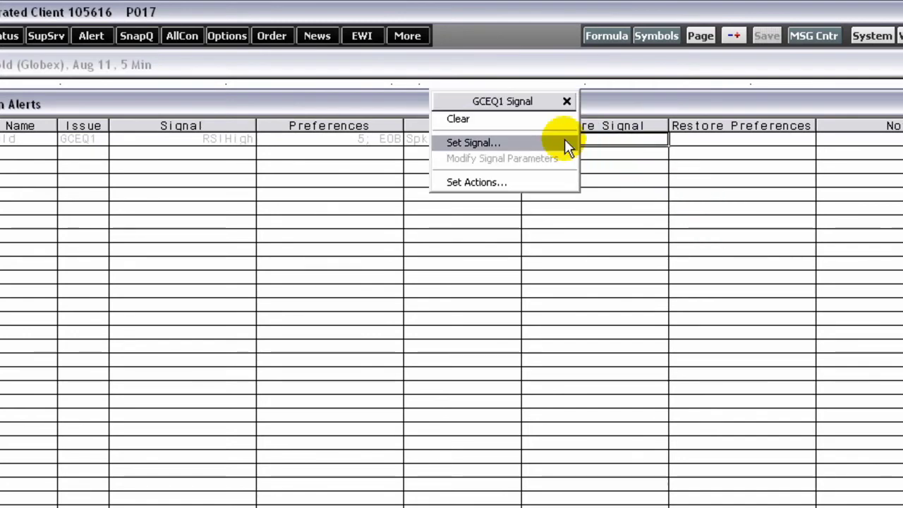
{"action": "left_click", "coordinate": [565, 143]}
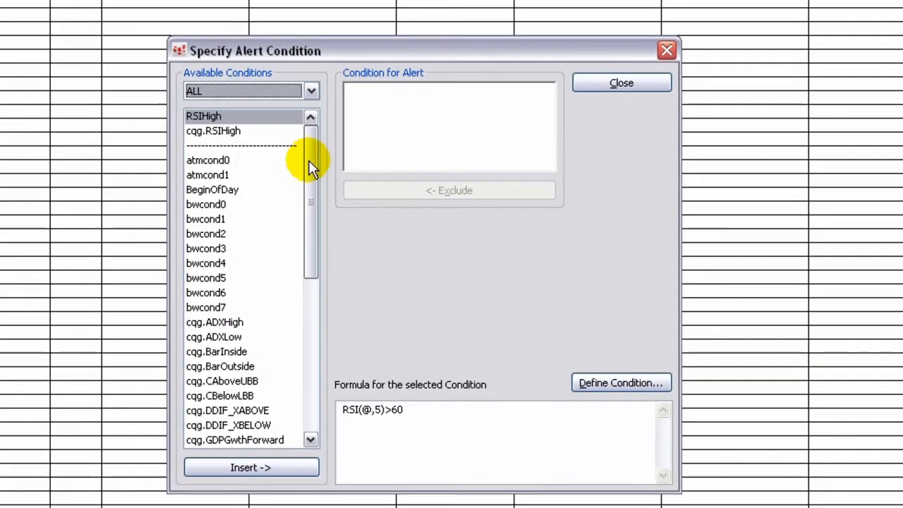
{"action": "left_click_drag", "start_coordinate": [311, 163], "coordinate": [329, 327]}
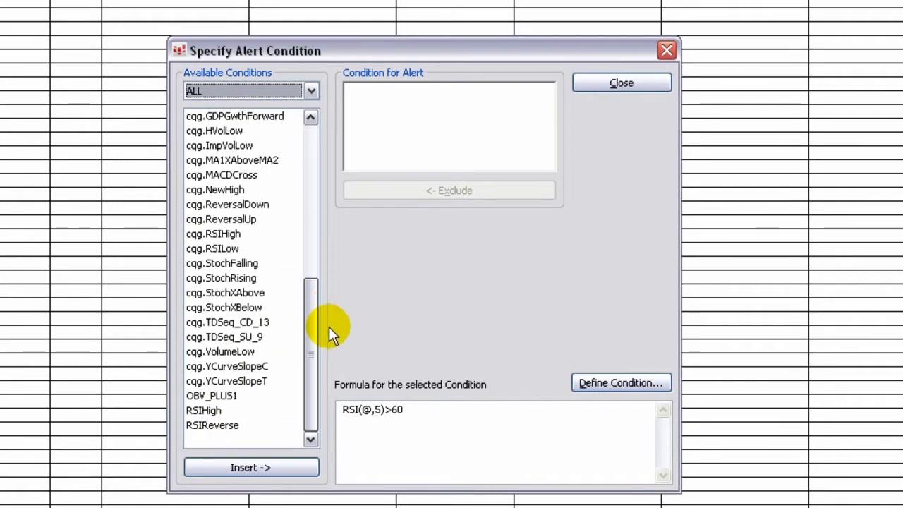
{"action": "left_click", "coordinate": [234, 426]}
{"action": "left_click", "coordinate": [249, 467]}
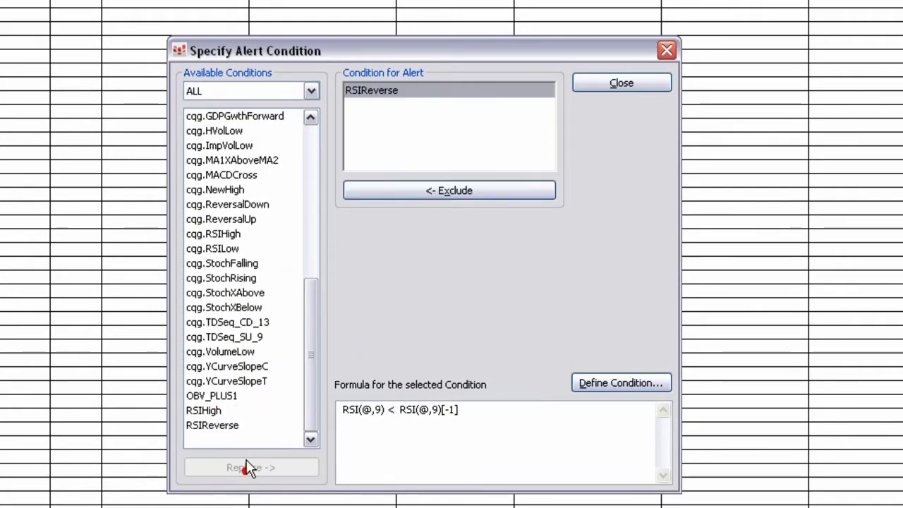
{"action": "left_click", "coordinate": [616, 84]}
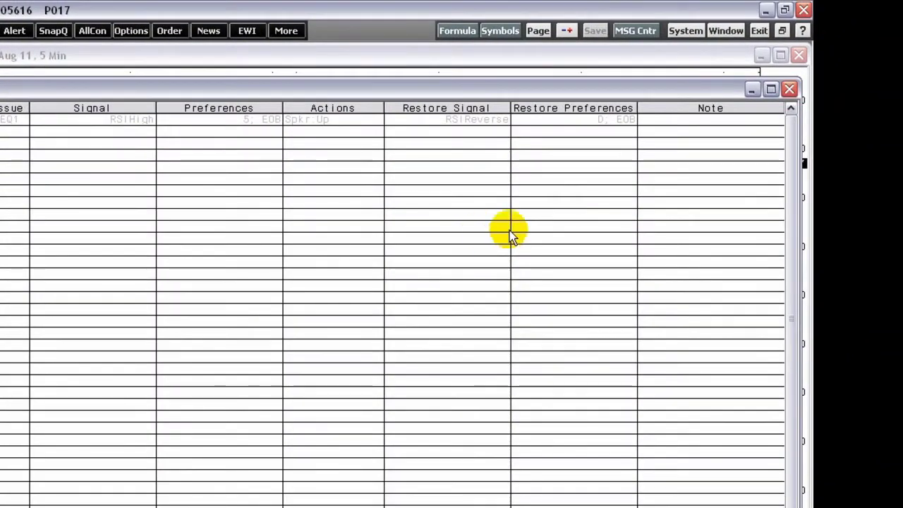
Change the restore preferences' Time Interval to 5 Min so they read 5; EOB
{"action": "right_click", "coordinate": [575, 121]}
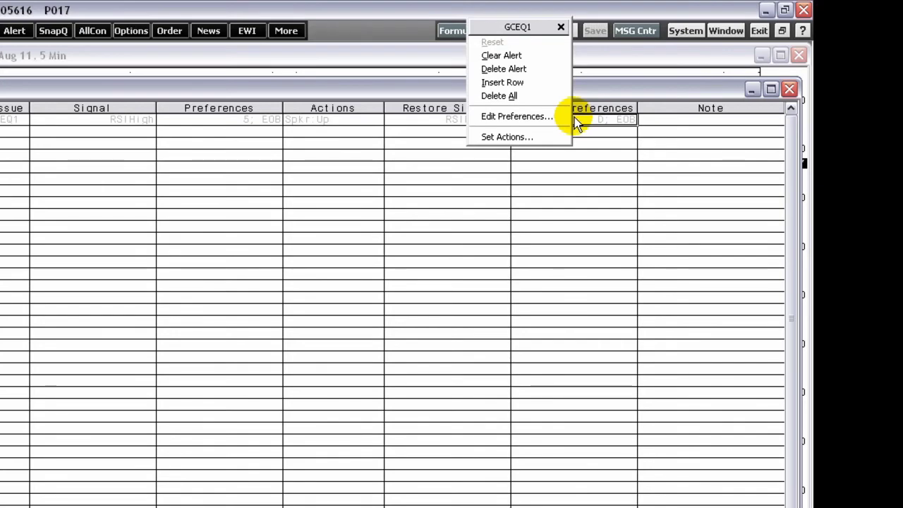
{"action": "left_click", "coordinate": [562, 116]}
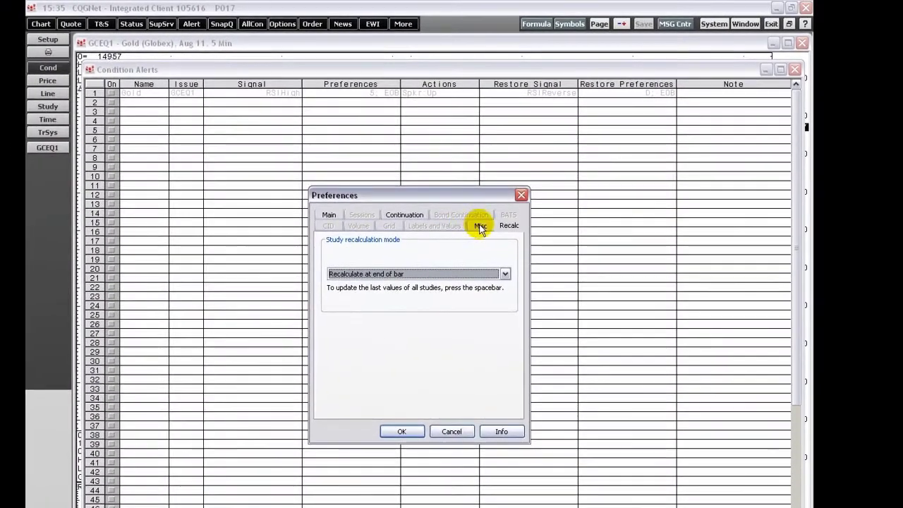
{"action": "left_click", "coordinate": [337, 215]}
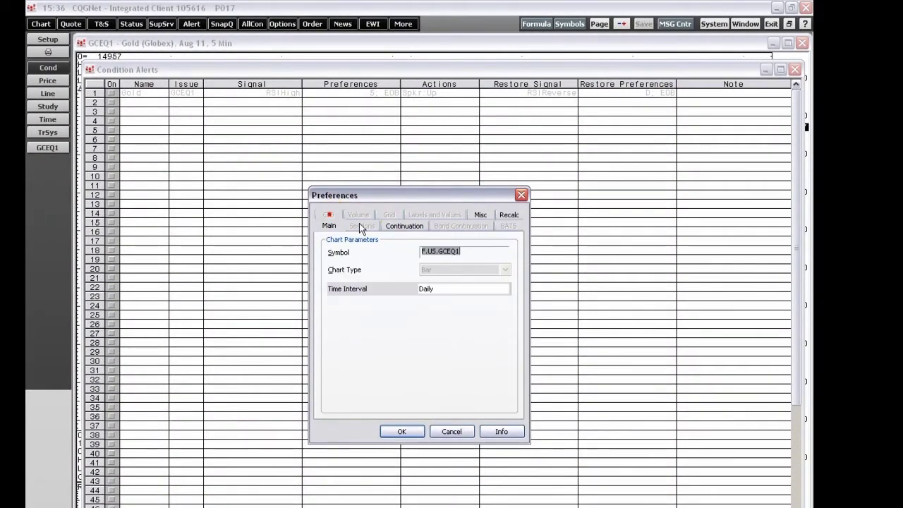
{"action": "left_click", "coordinate": [504, 289]}
{"action": "left_click", "coordinate": [438, 309]}
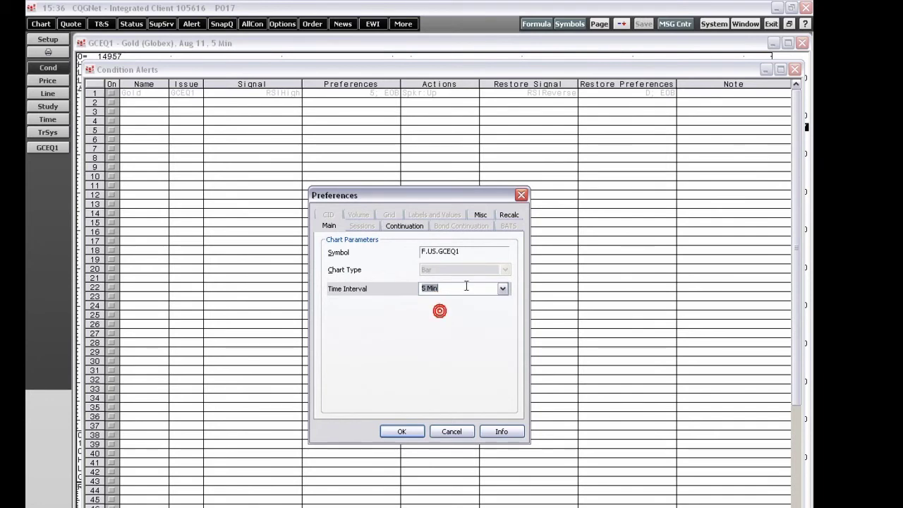
{"action": "left_click", "coordinate": [403, 432]}
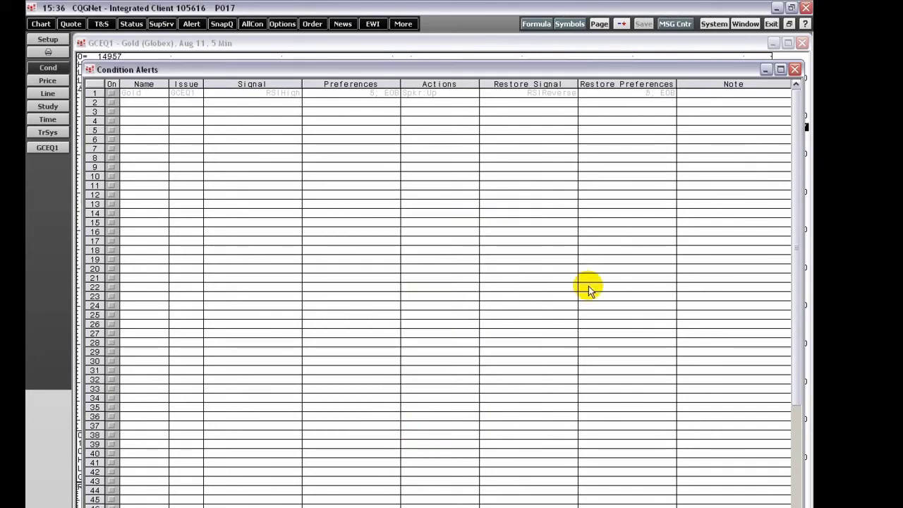
{"action": "left_click", "coordinate": [731, 93]}
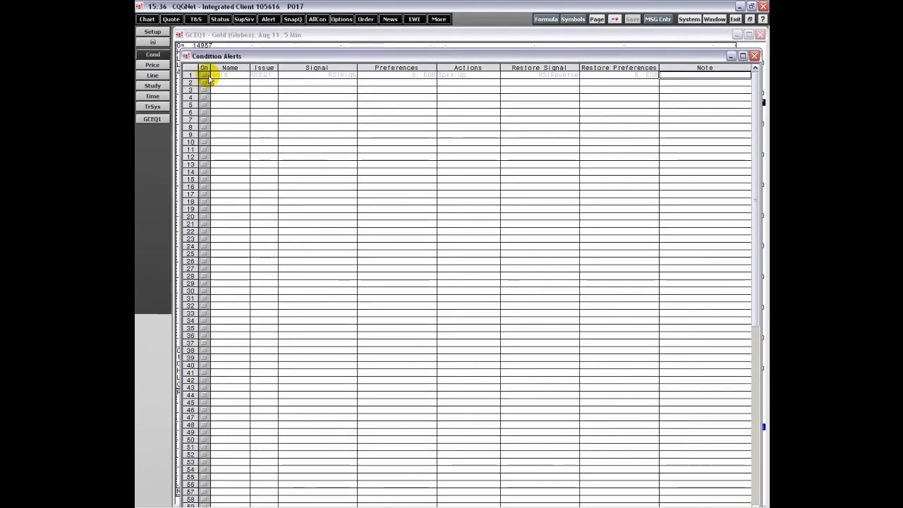
Tick the On box for the Gold alert in row 1 and close the Condition Alerts window
{"action": "left_click", "coordinate": [204, 76]}
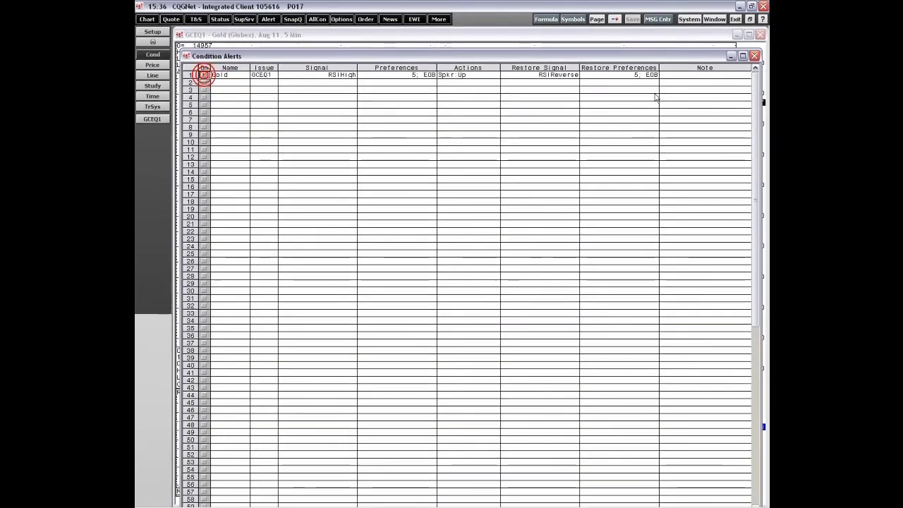
{"action": "left_click", "coordinate": [754, 55]}
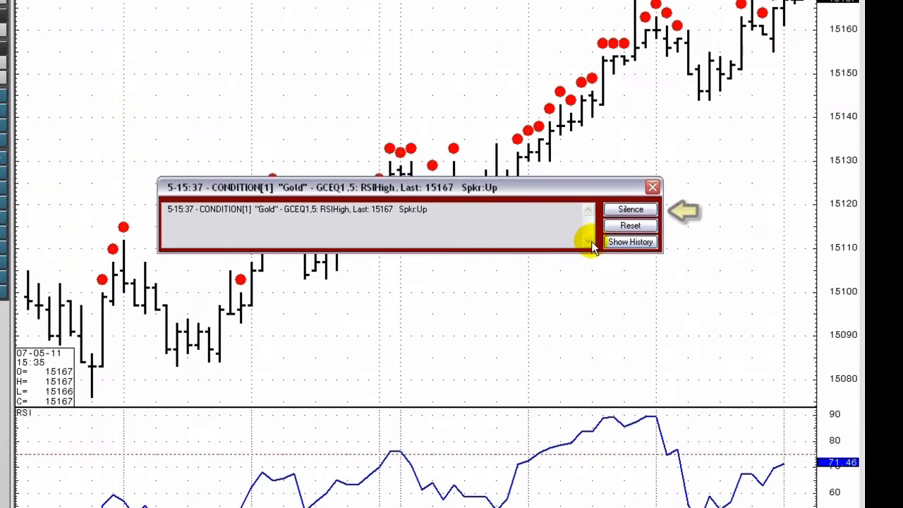
Silence and reset the fired Gold alert, show then hide its history, and close the popup
{"action": "left_click", "coordinate": [643, 207]}
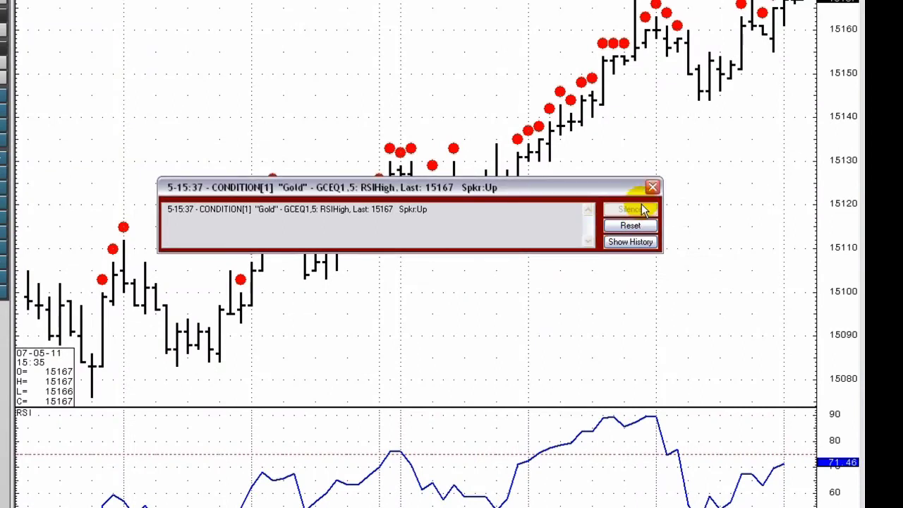
{"action": "left_click", "coordinate": [637, 225]}
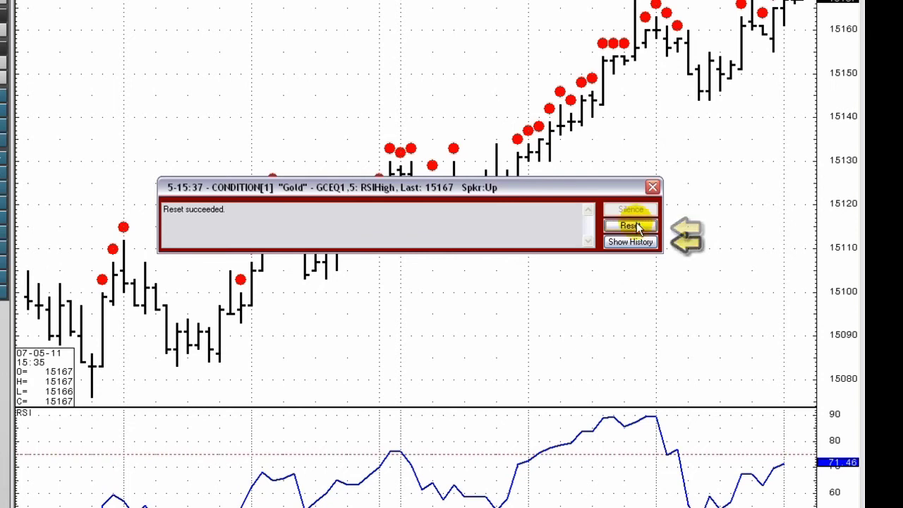
{"action": "left_click", "coordinate": [636, 242]}
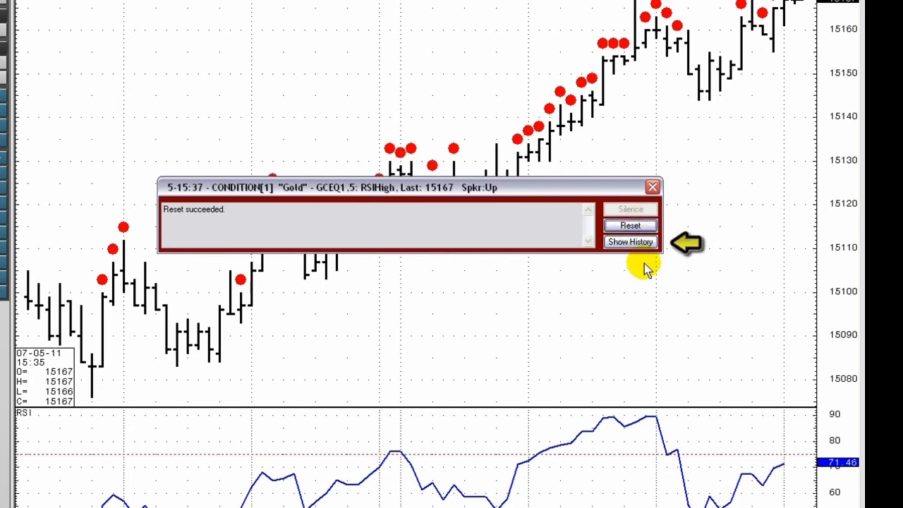
{"action": "left_click", "coordinate": [637, 243]}
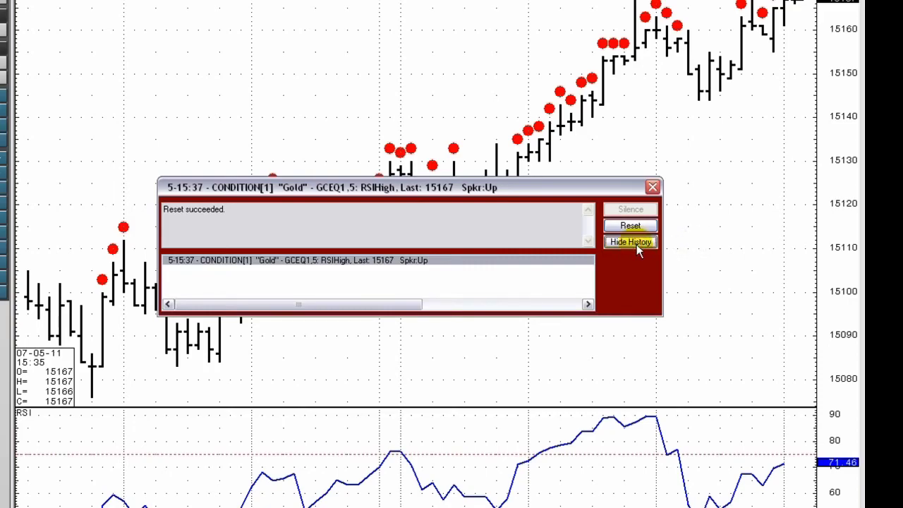
{"action": "left_click", "coordinate": [635, 244]}
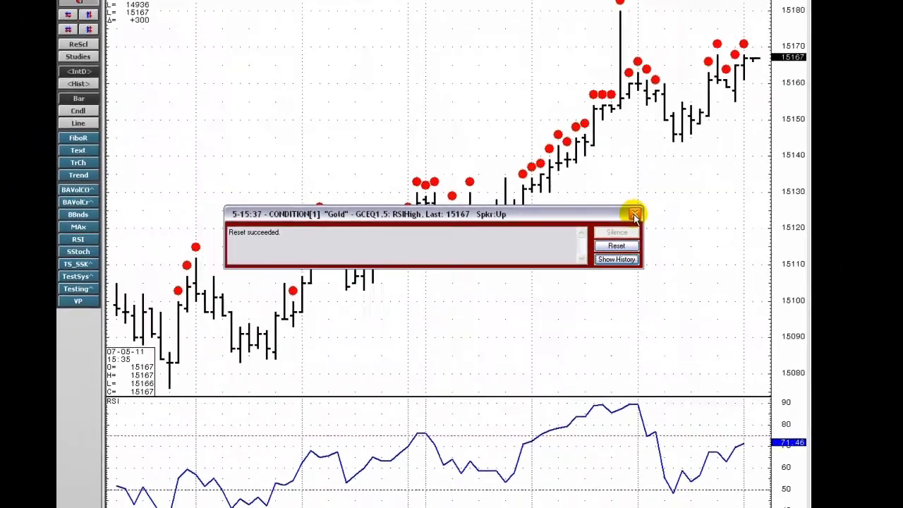
{"action": "left_click", "coordinate": [634, 214]}
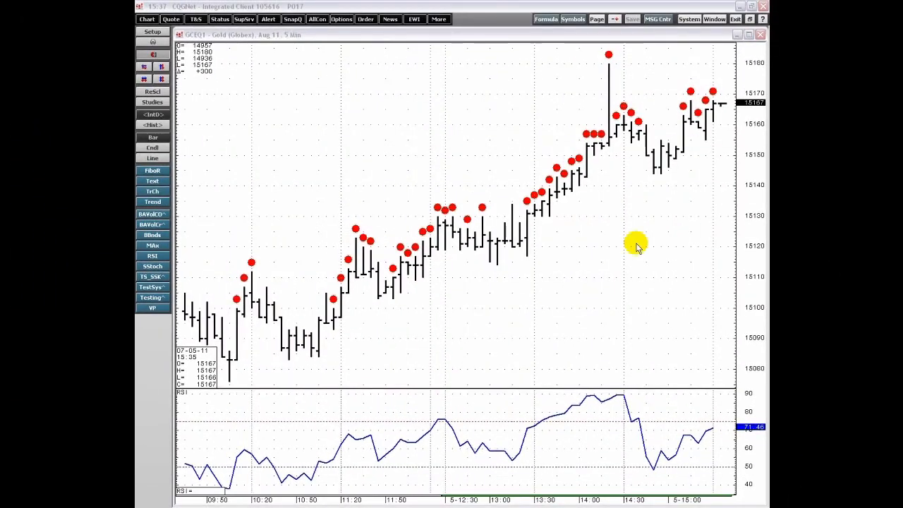